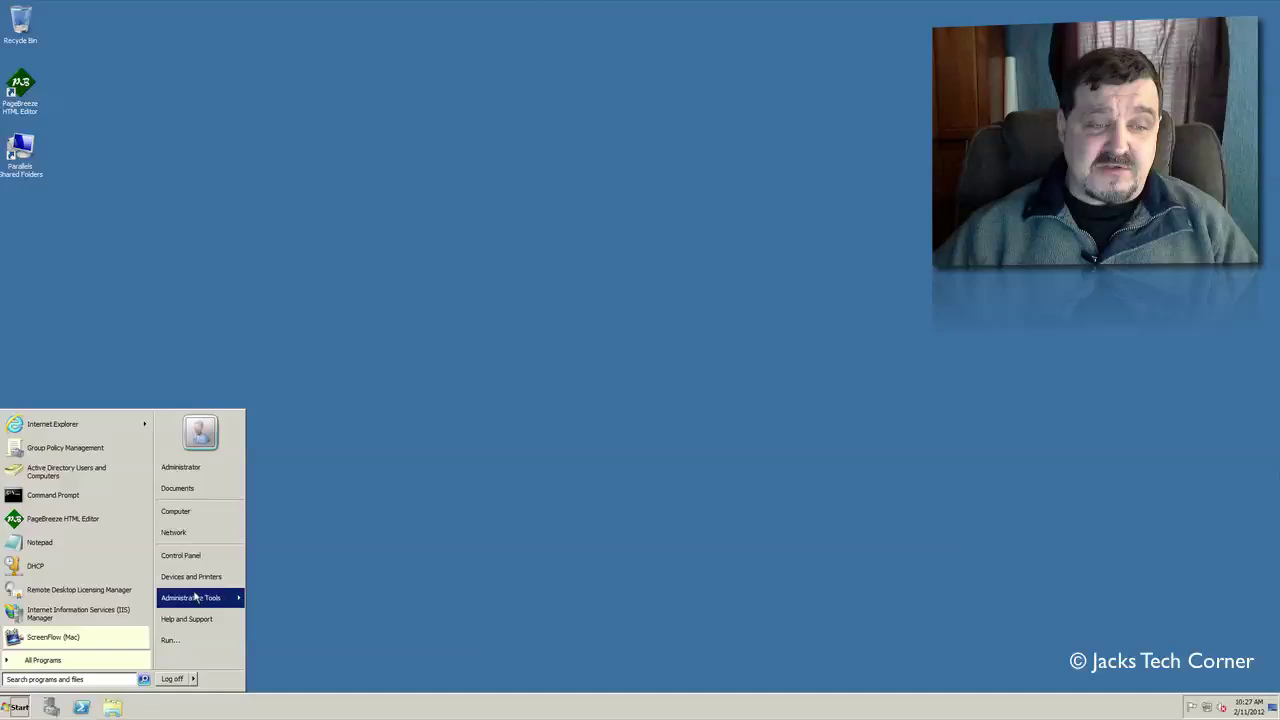
Launch the DHCP console from Administrative Tools, then center and enlarge its window.
mouse_move(197, 598)
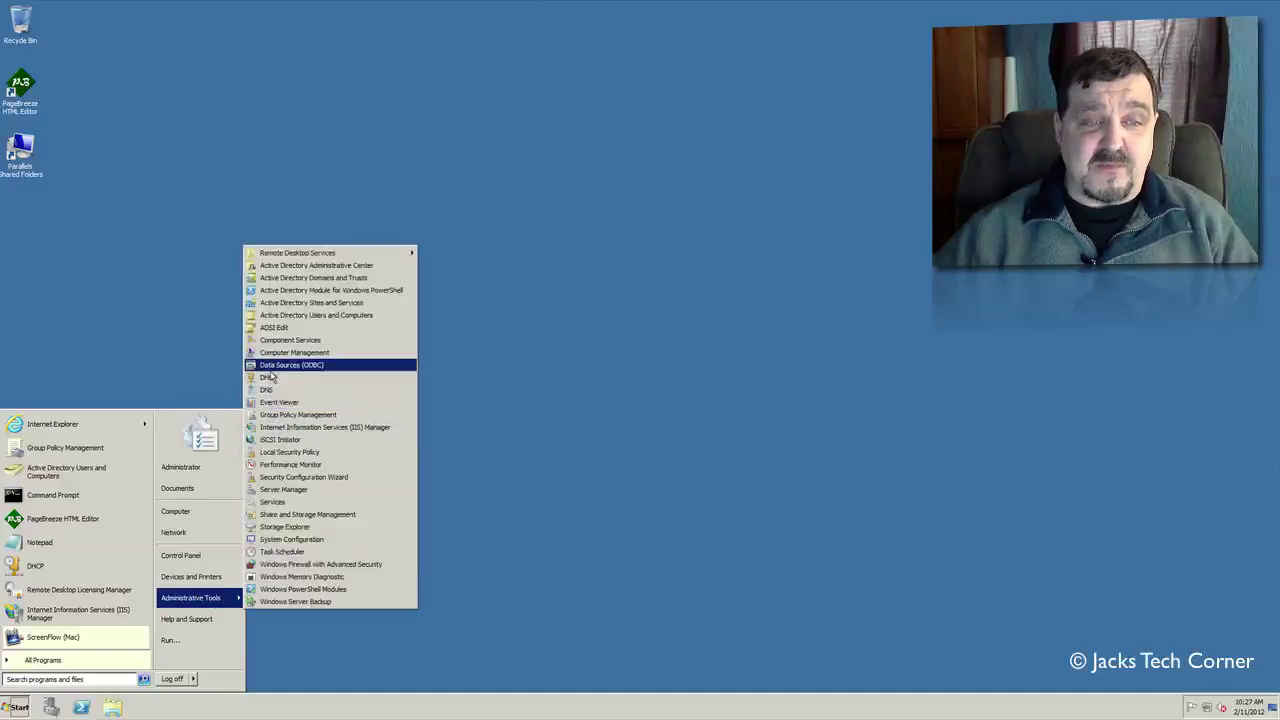
click(270, 377)
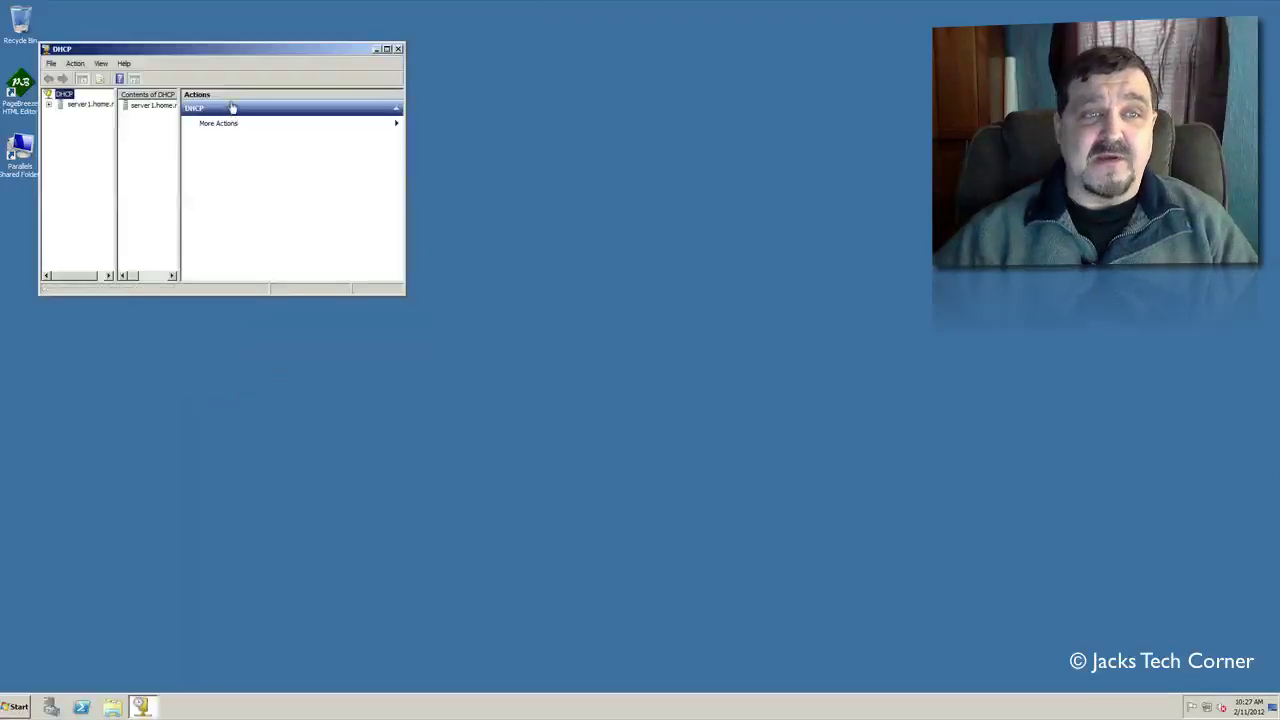
drag(231, 49, 643, 135)
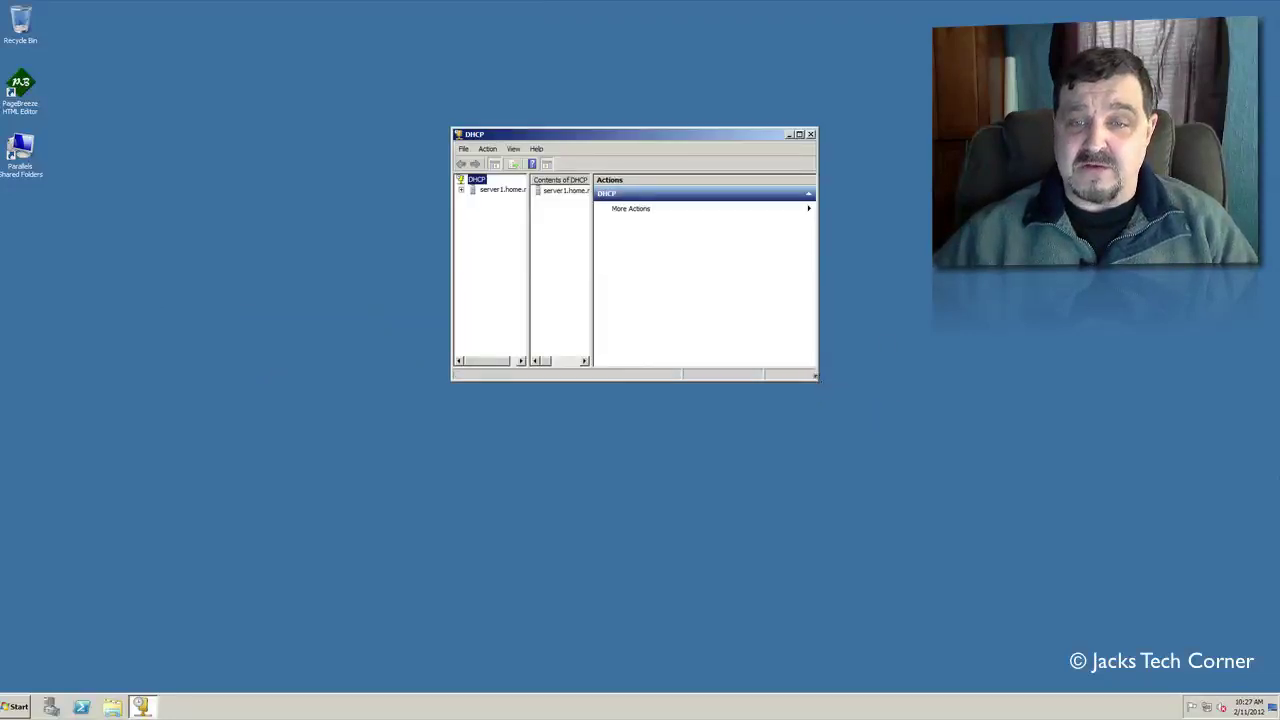
drag(816, 381, 1103, 556)
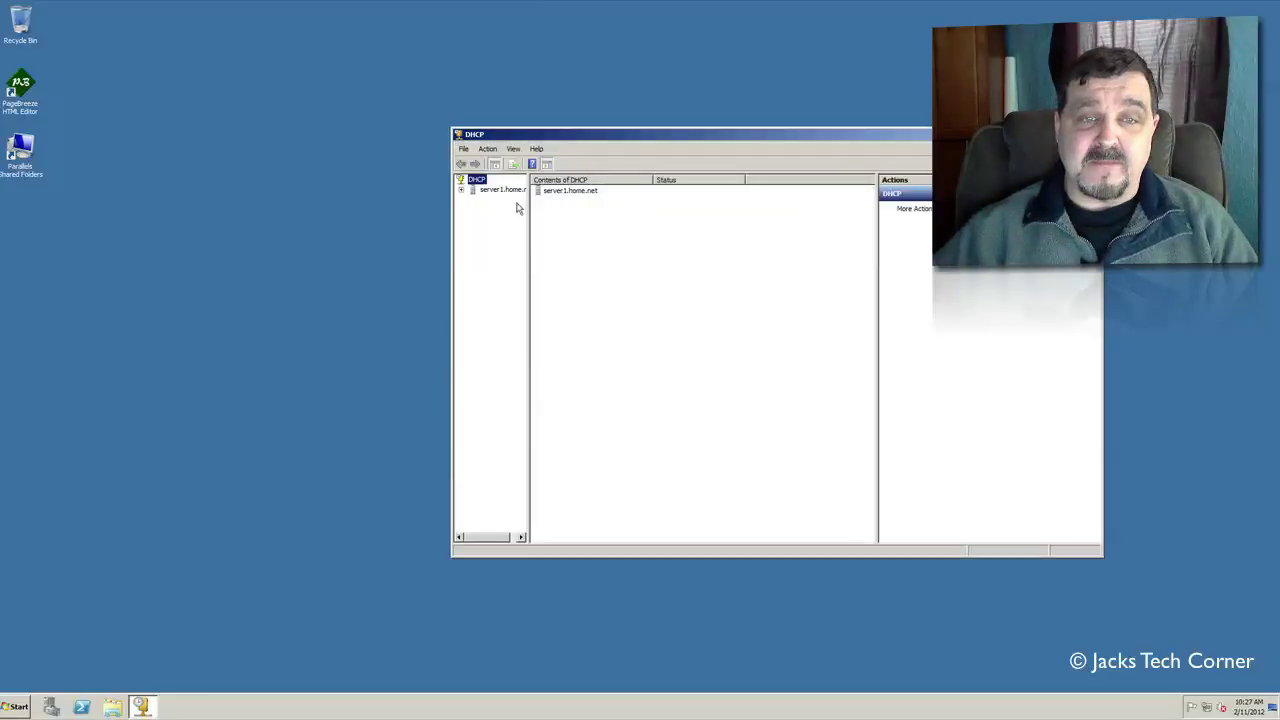
drag(529, 213, 597, 224)
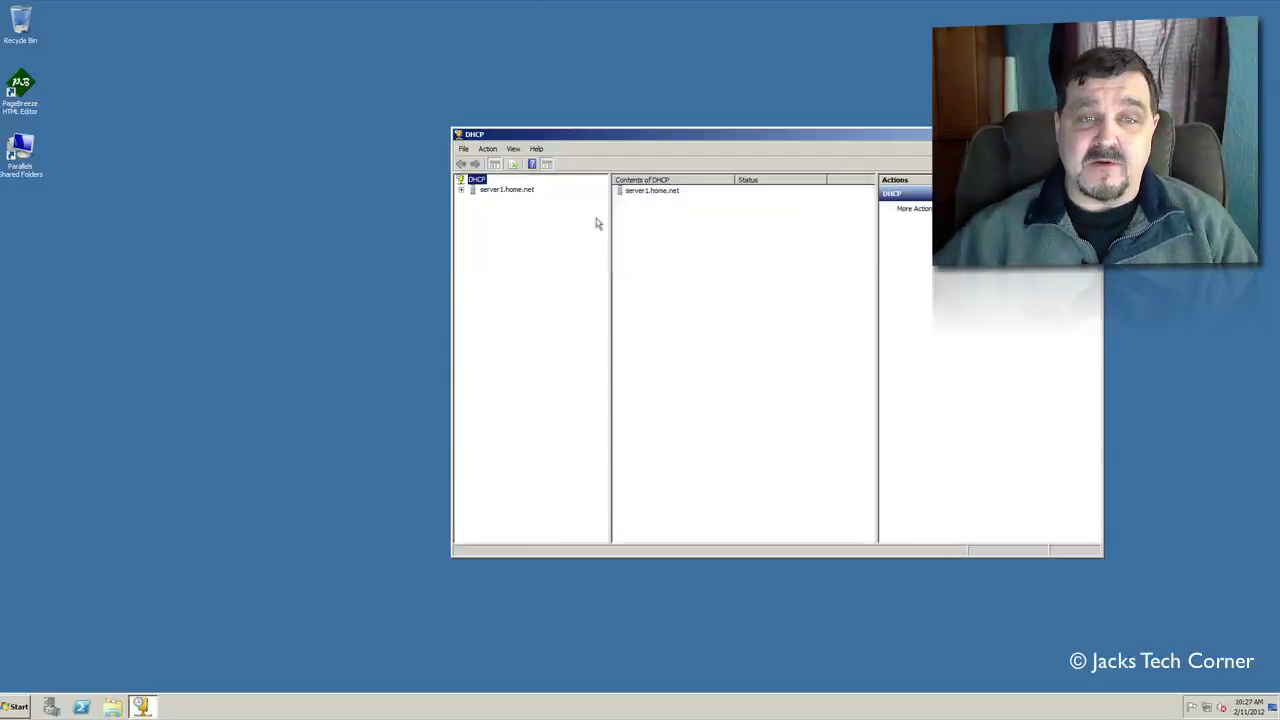
Expand server1.home.net > IPv4 and select Scope [192.168.1.0] Scope1.
click(462, 190)
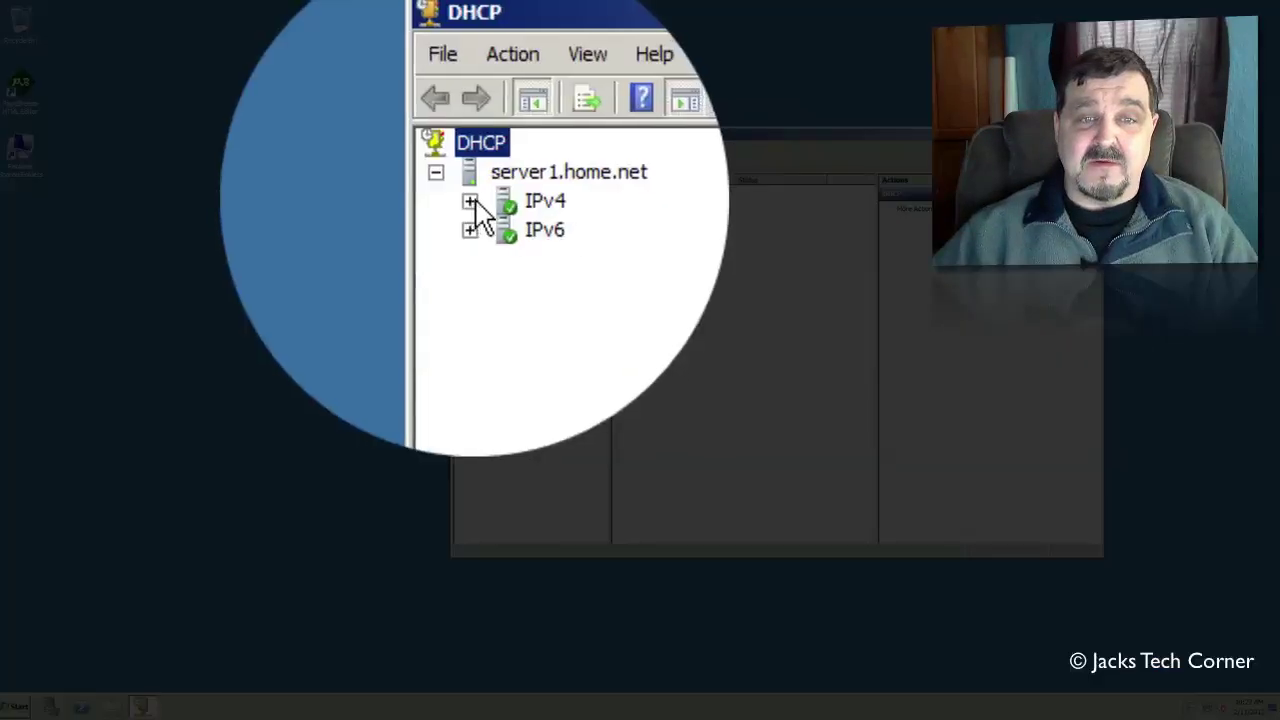
click(470, 202)
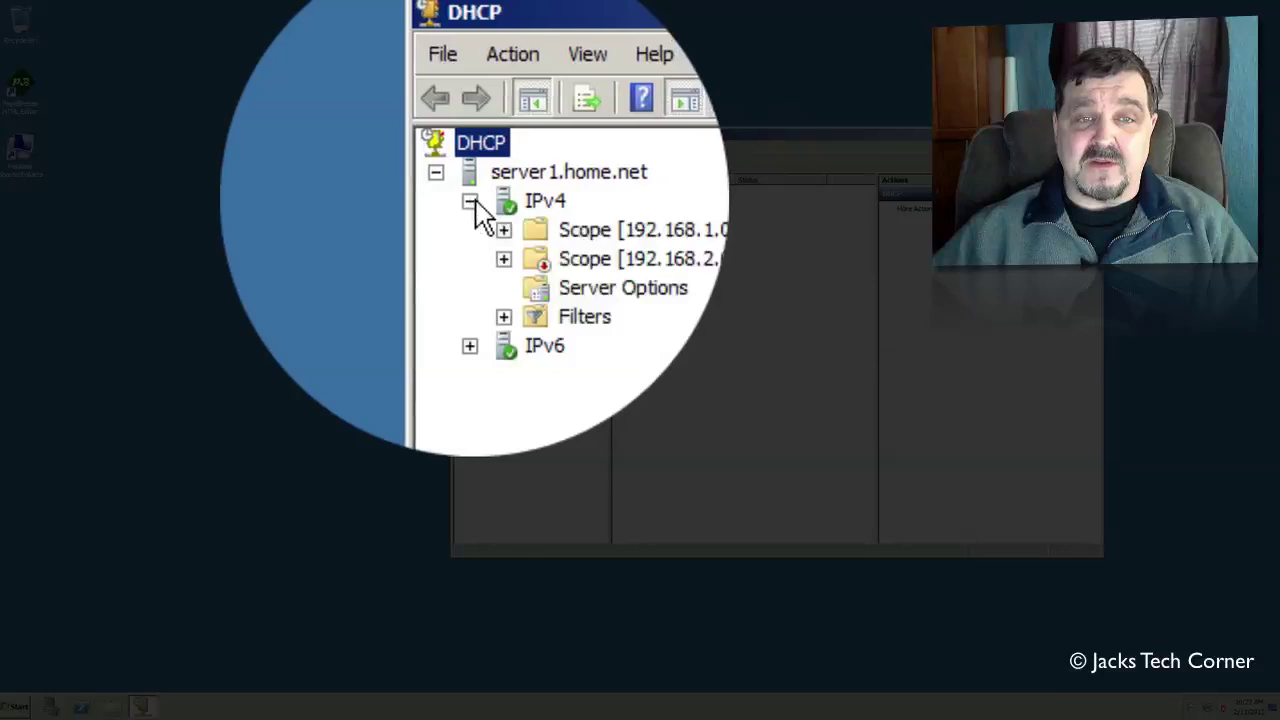
click(486, 211)
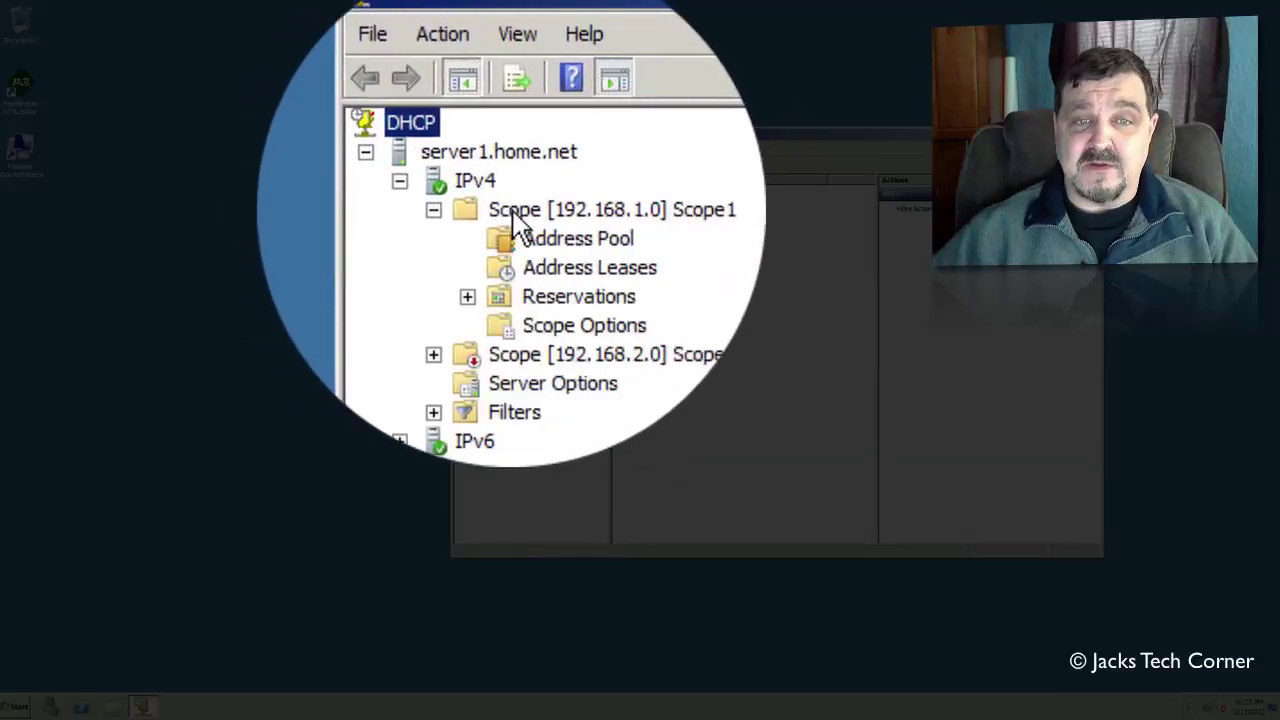
click(514, 213)
In Scope1's properties, set the lease duration to 0 days and 8 hours.
right_click(514, 222)
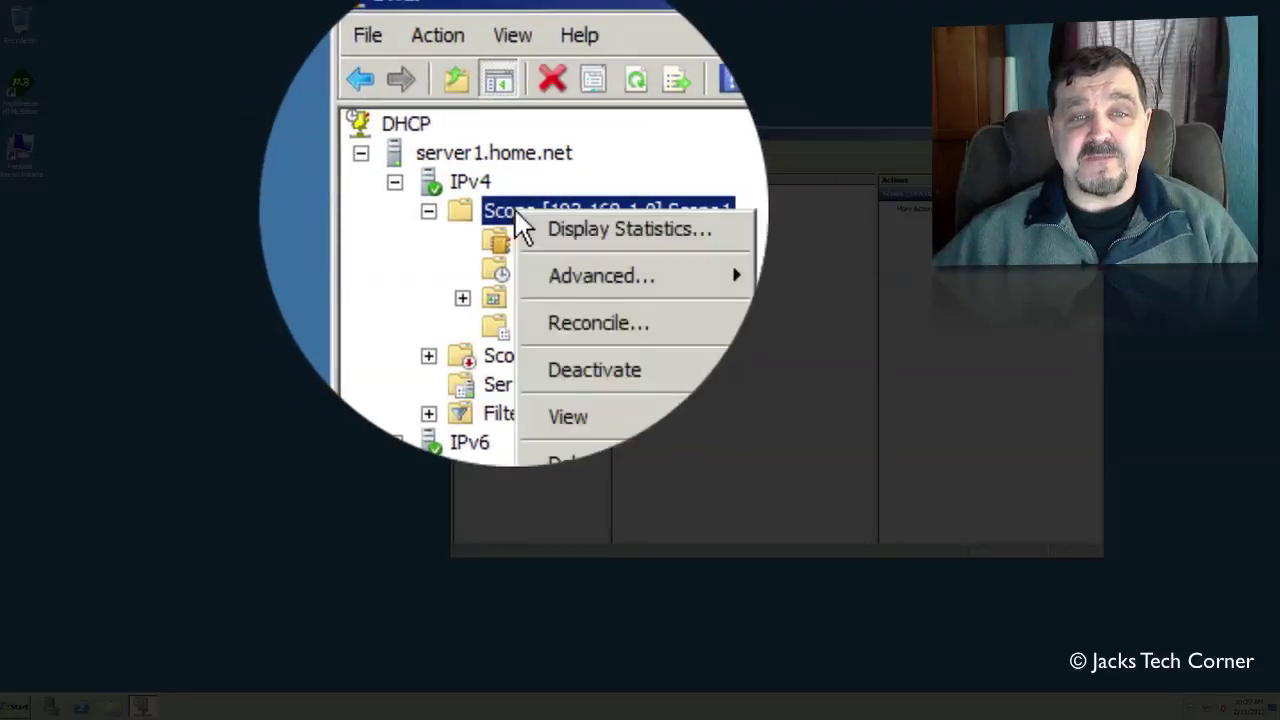
click(530, 336)
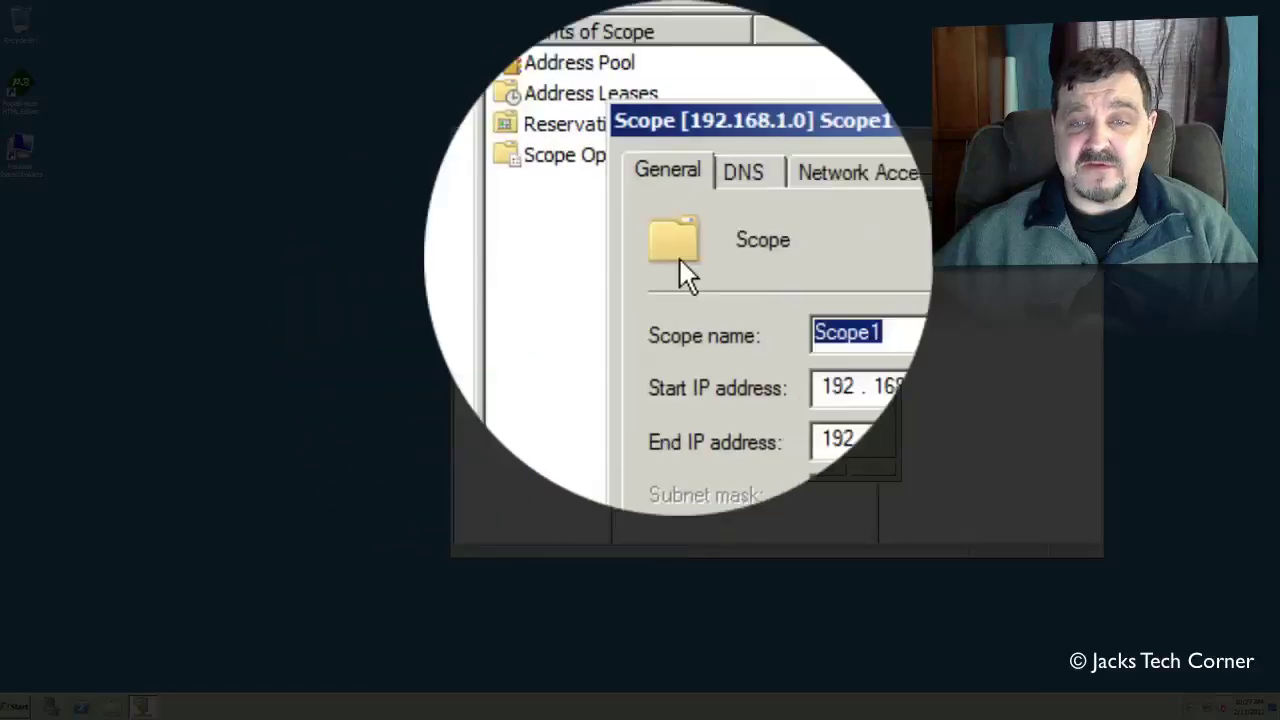
drag(749, 229, 630, 205)
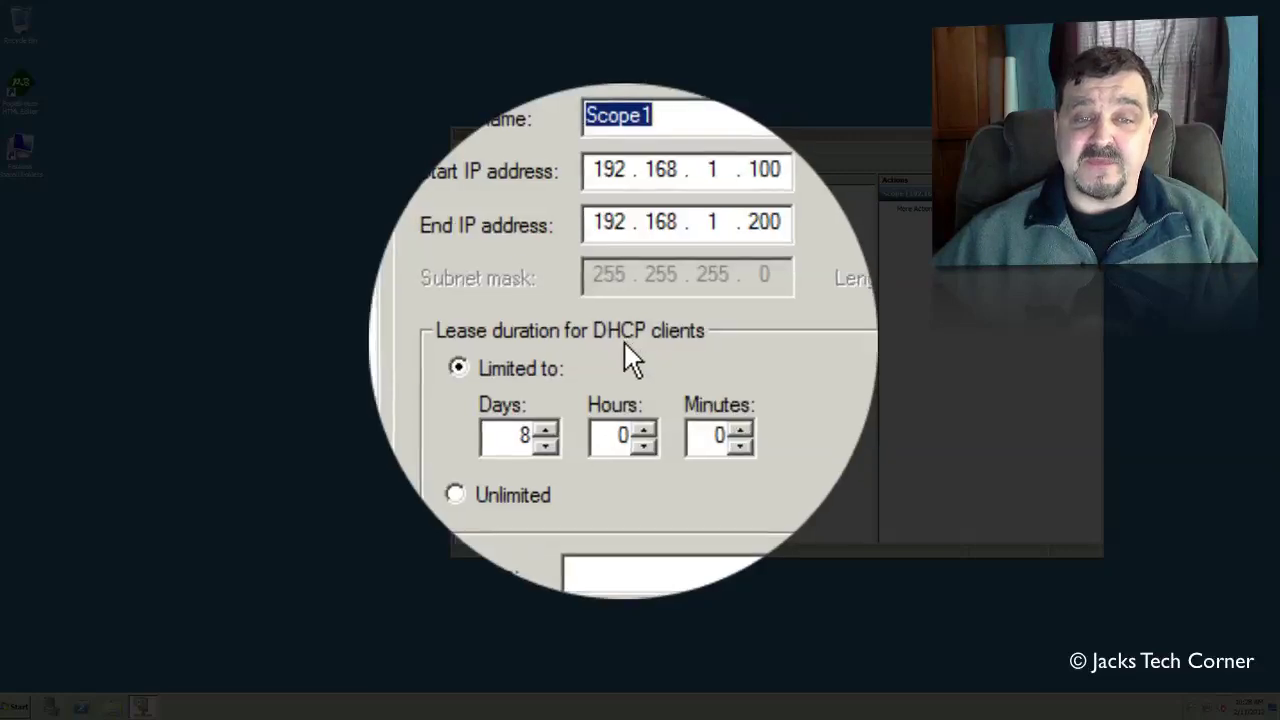
double_click(595, 395)
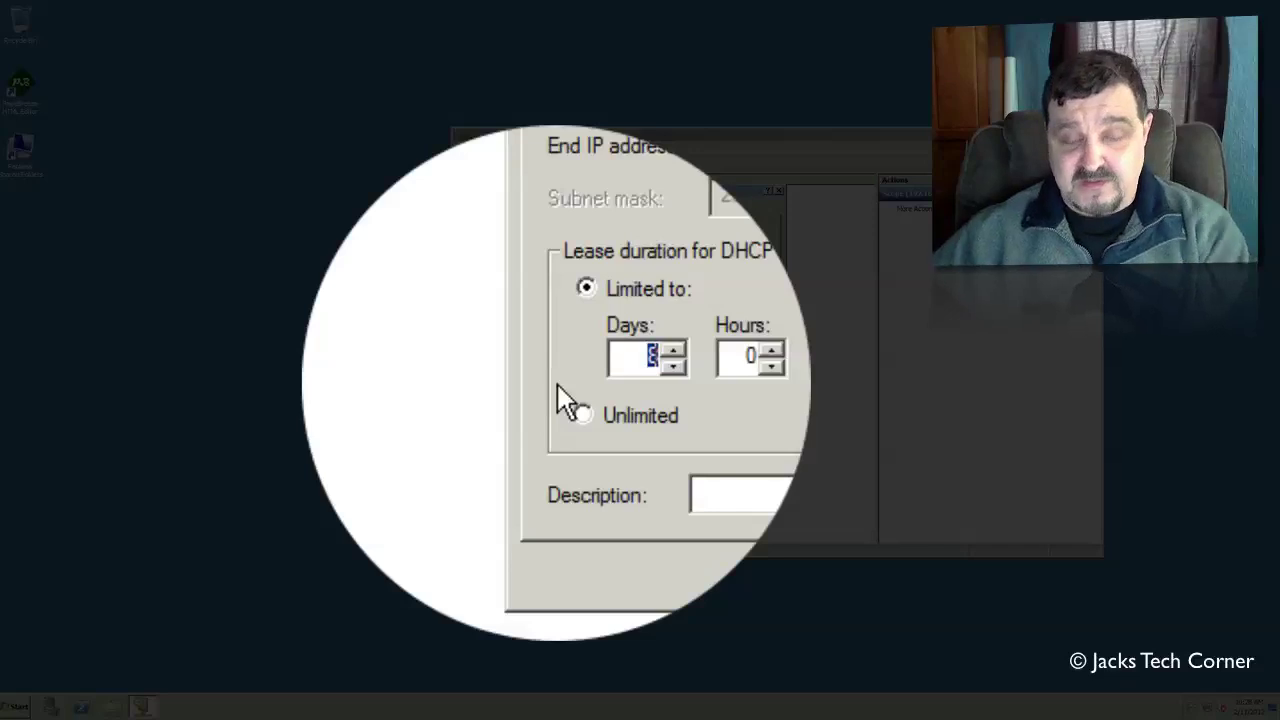
text(0)
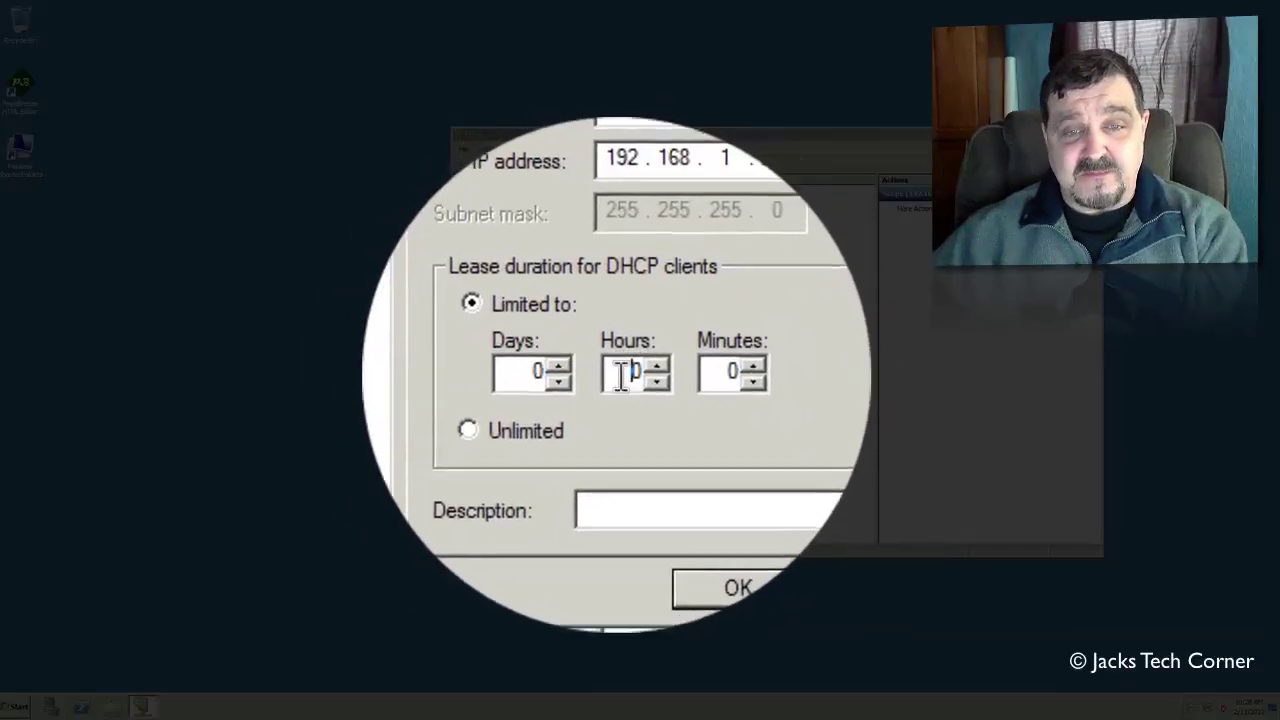
double_click(617, 380)
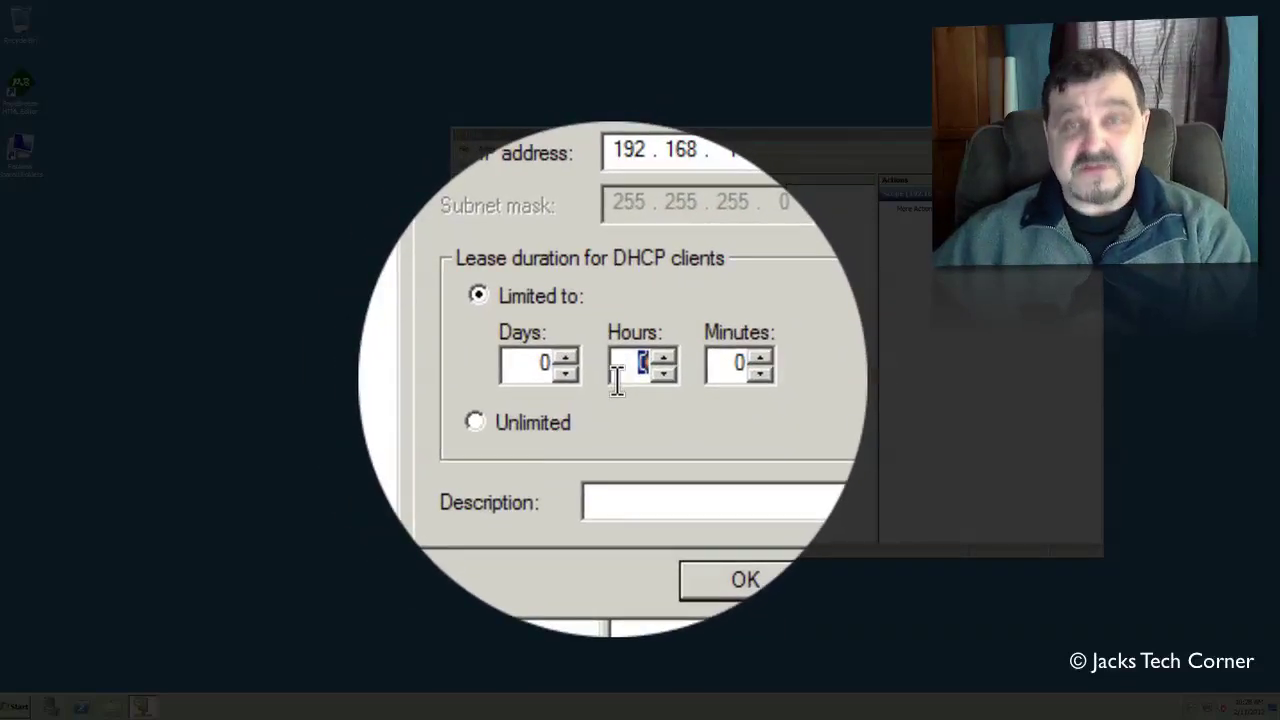
text(8)
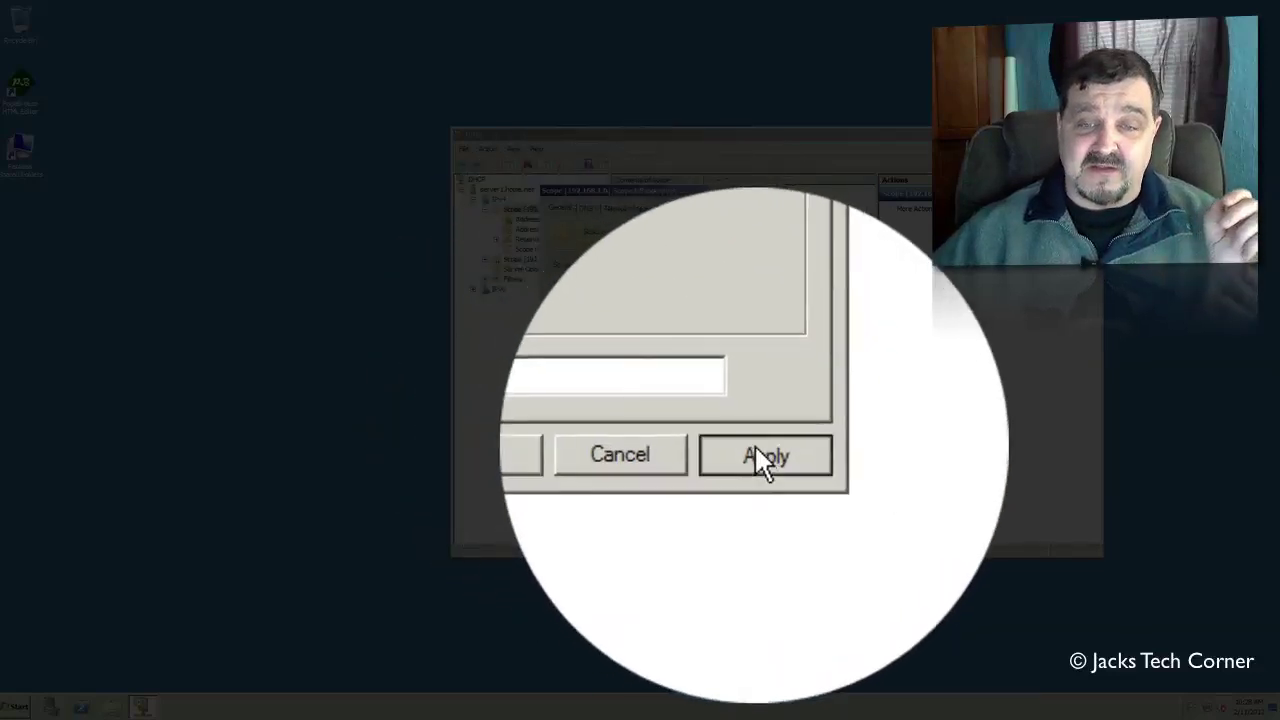
Save Scope1's 8-hour lease with OK and close the DHCP console.
click(656, 457)
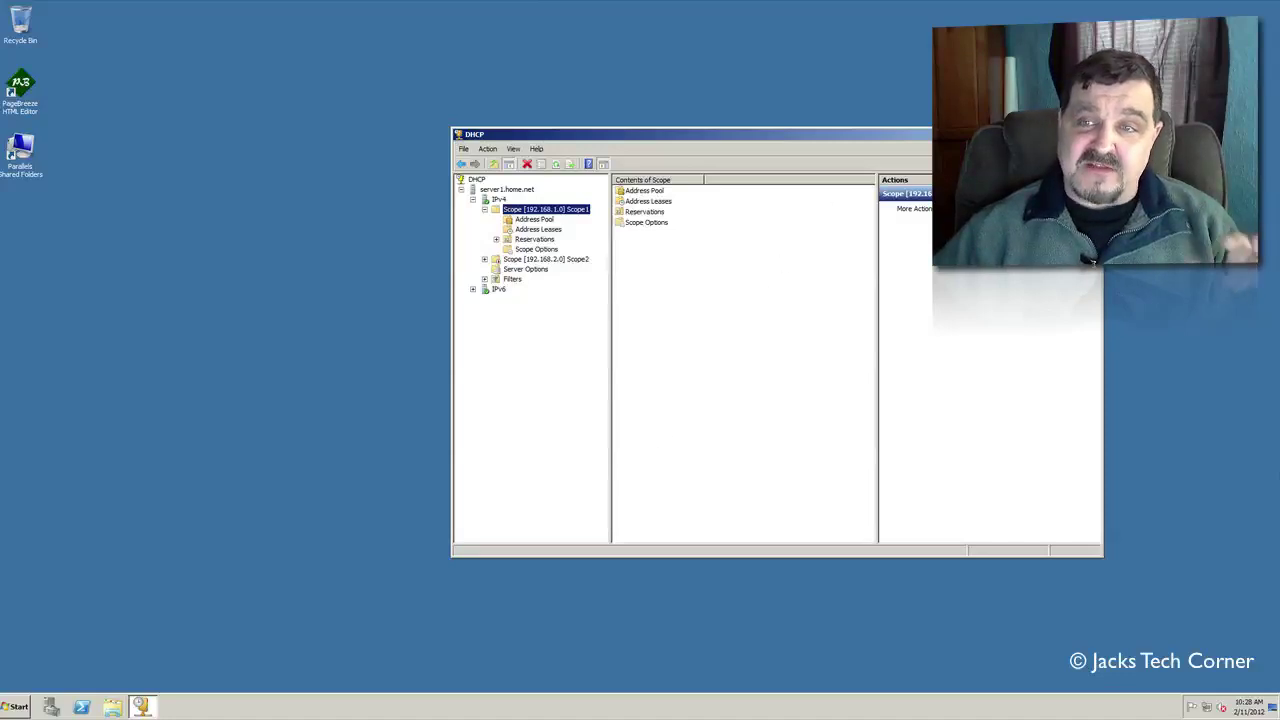
click(1090, 134)
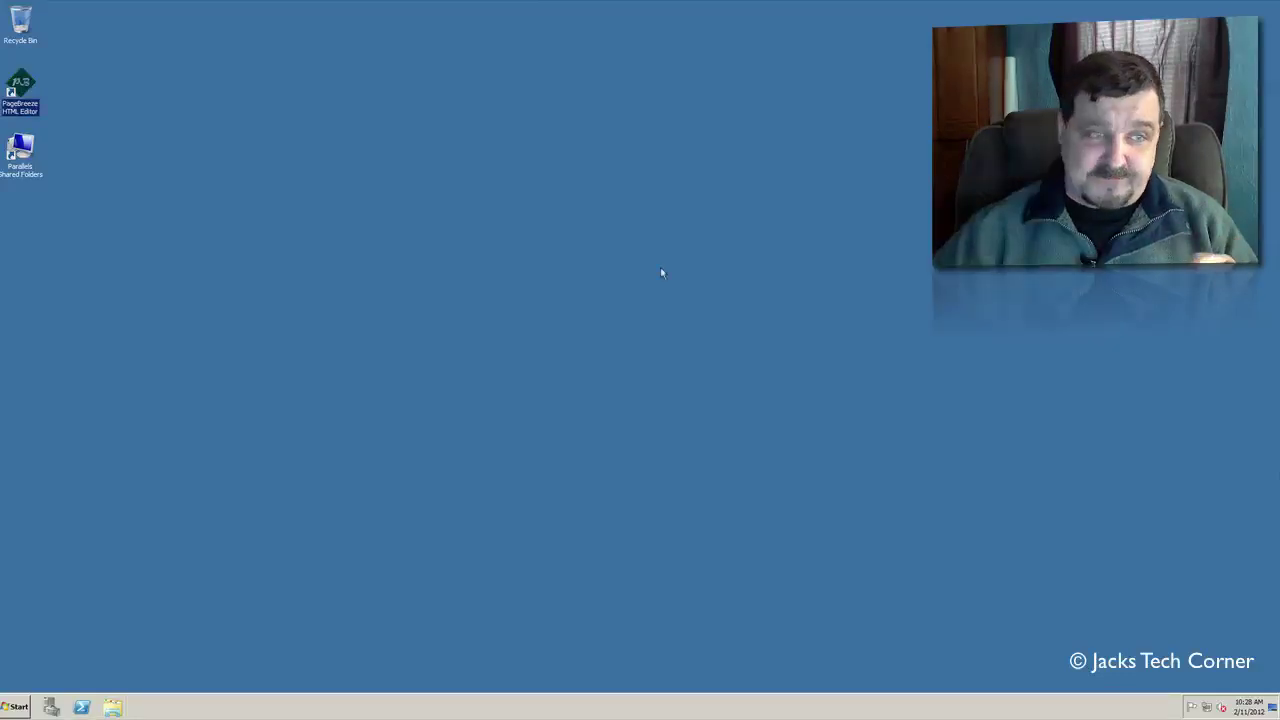
Launch DNS Manager from Administrative Tools and expand SERVER1 to show its DNS folders.
click(12, 708)
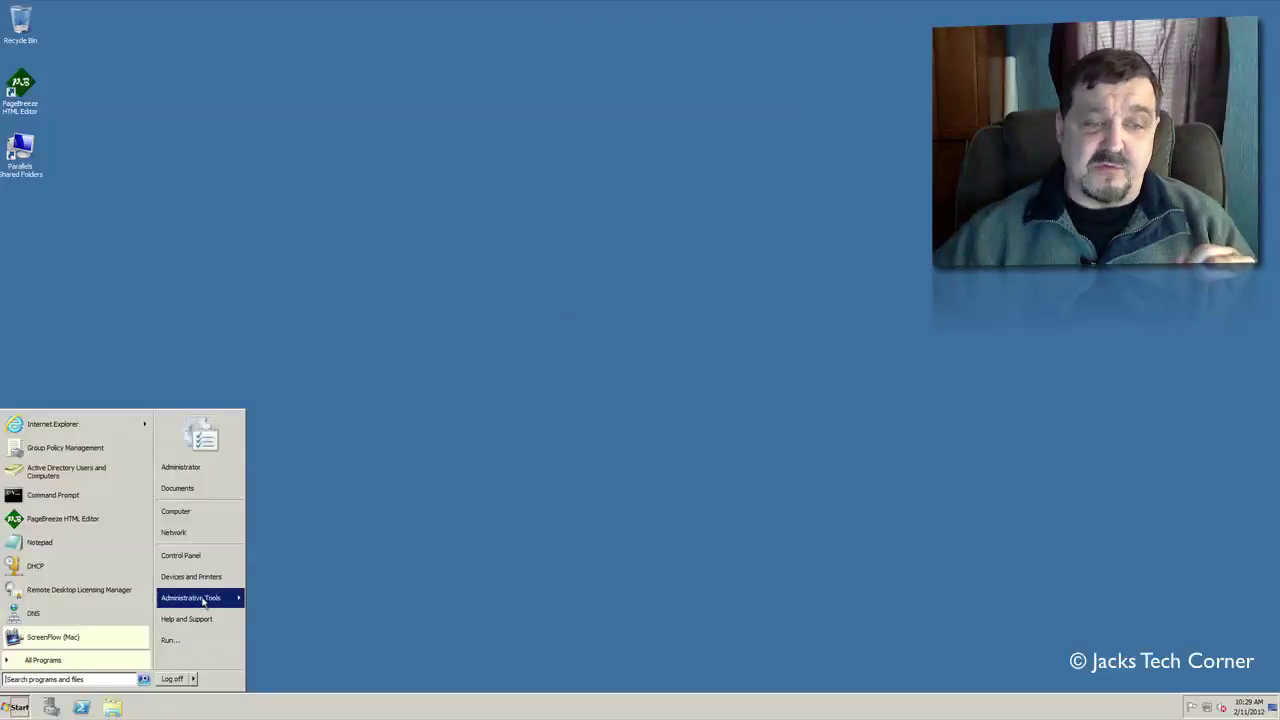
mouse_move(208, 600)
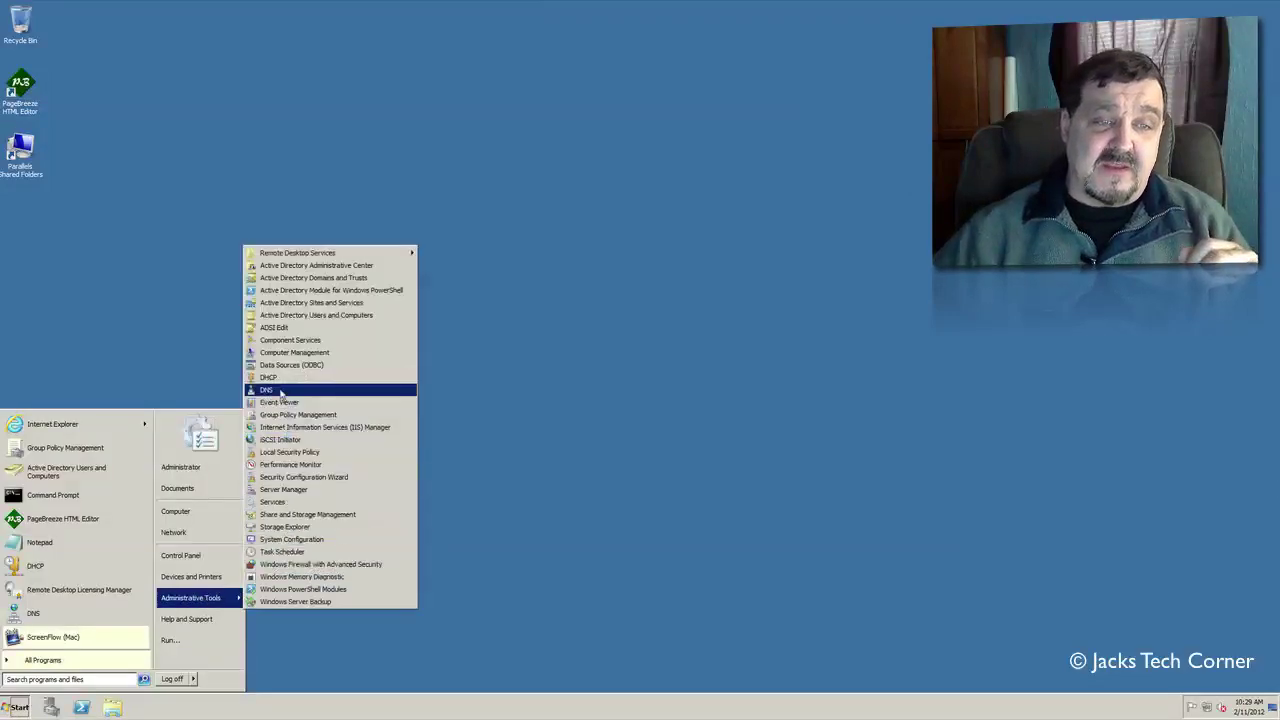
click(283, 390)
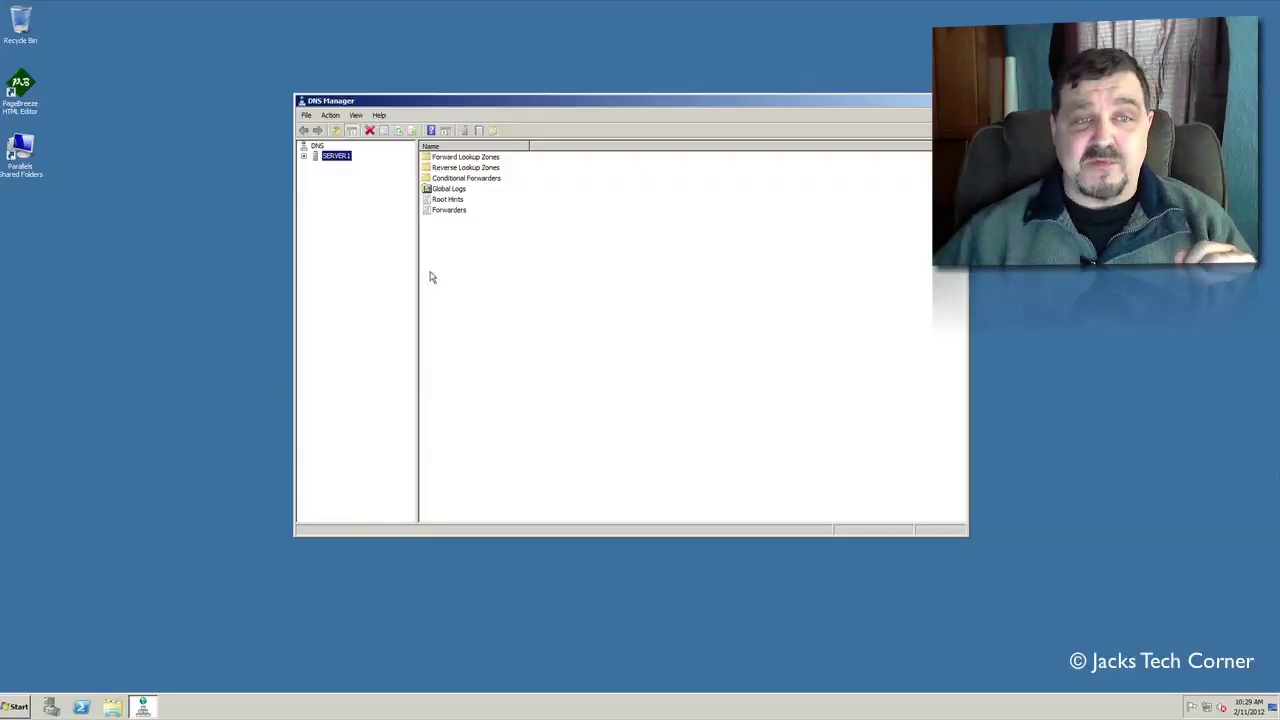
drag(531, 100, 558, 101)
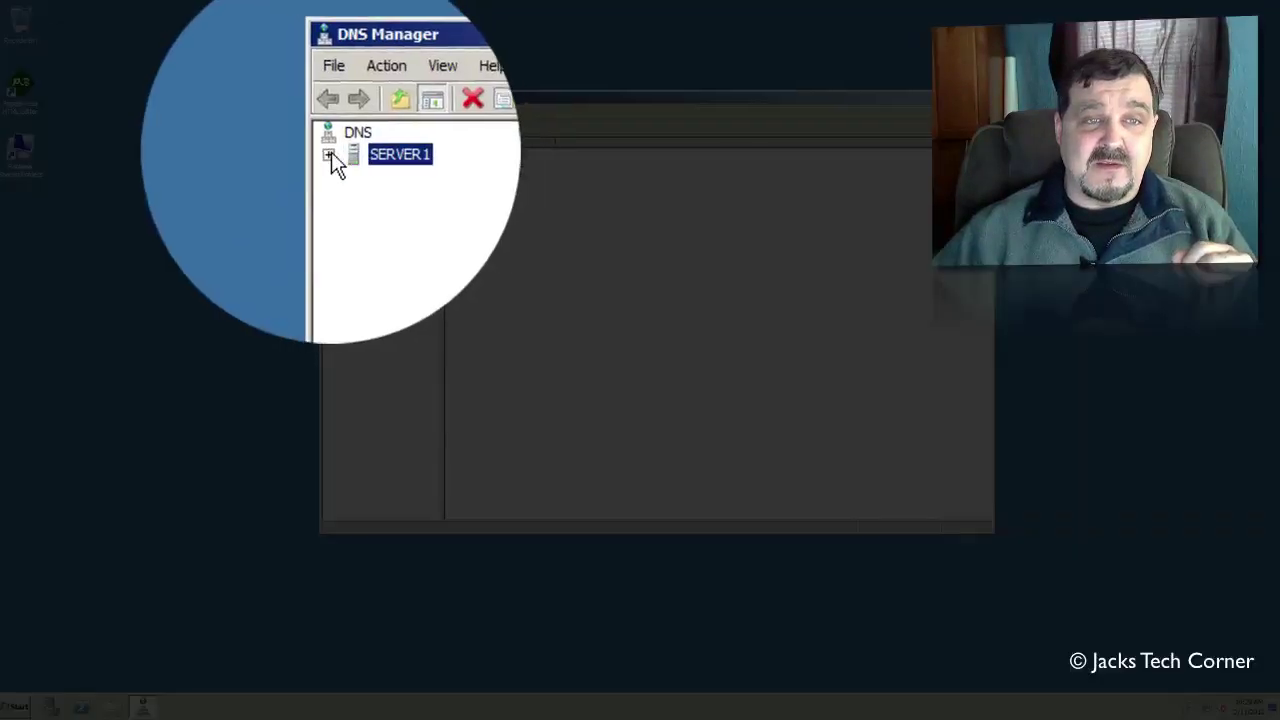
click(329, 152)
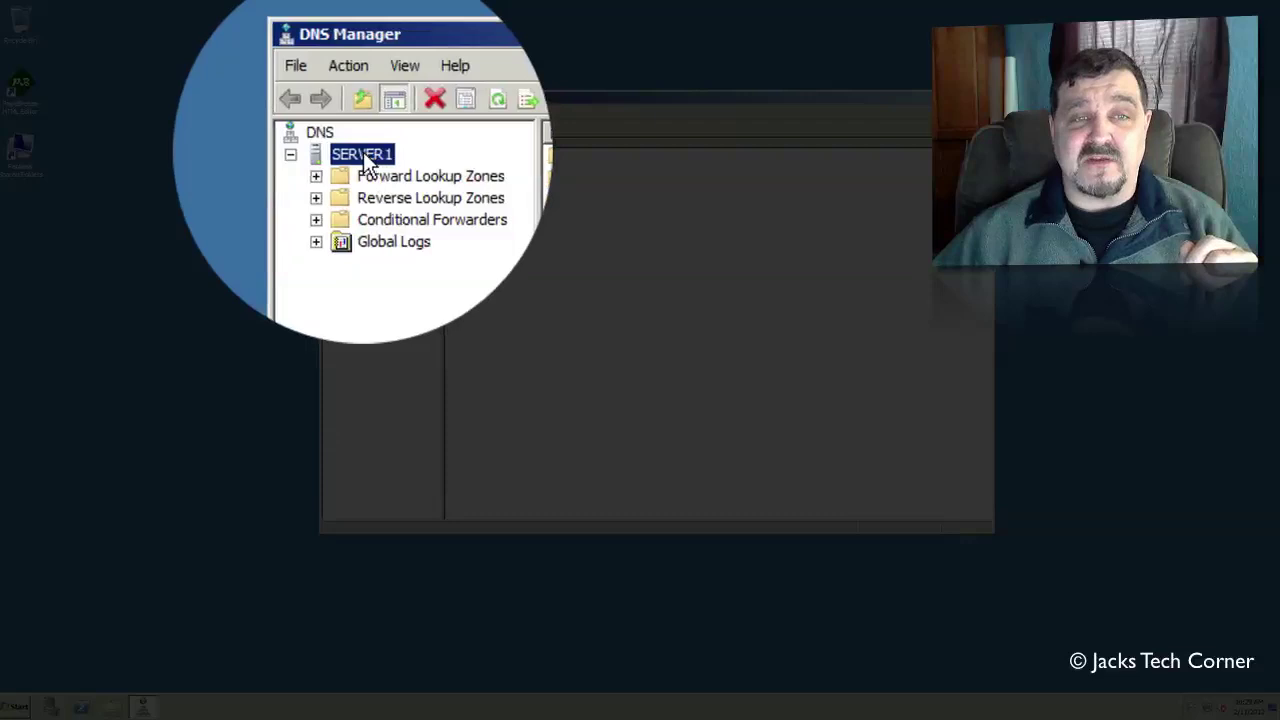
Open Set Aging/Scavenging for All Zones on SERVER1 and enable Scavenge stale resource records.
right_click(366, 160)
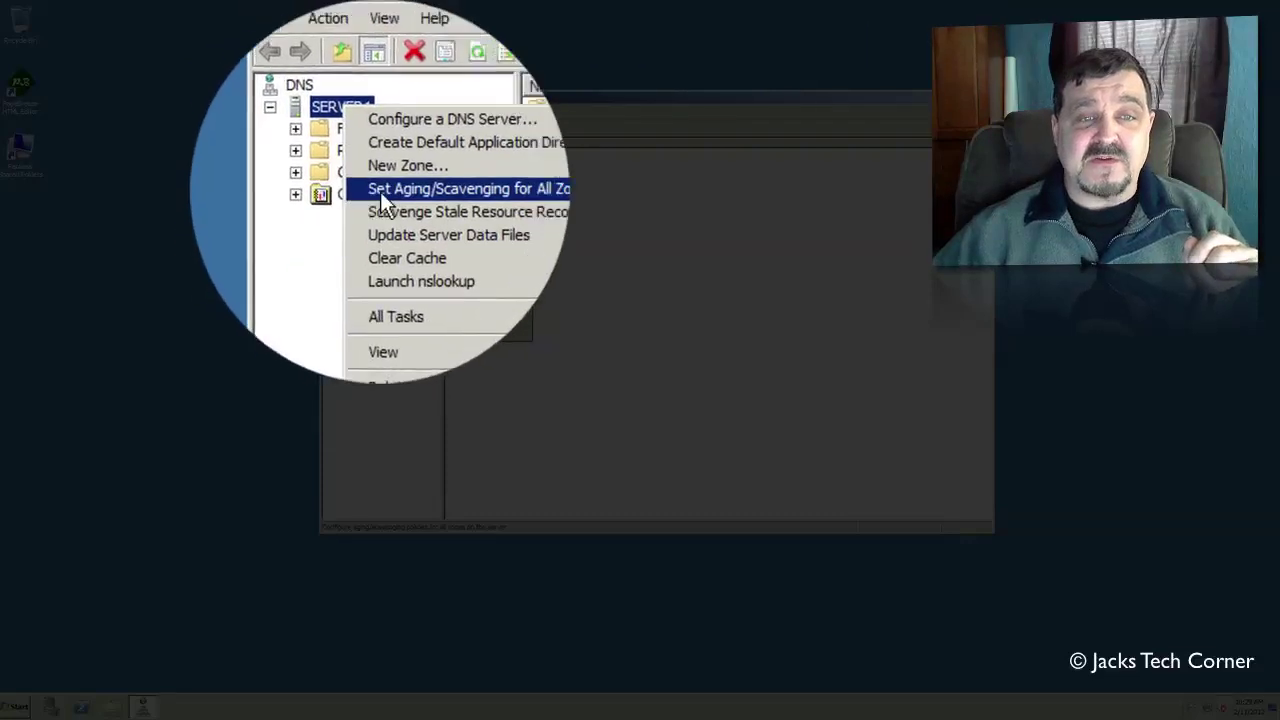
click(433, 191)
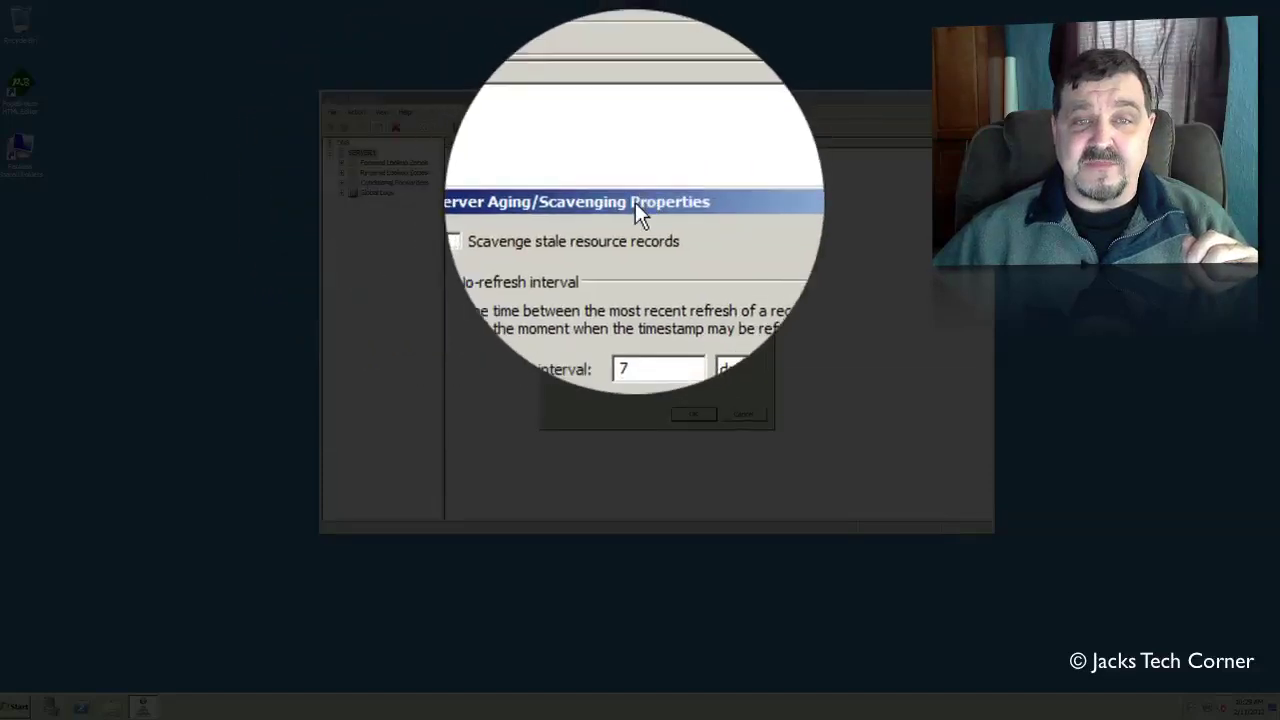
drag(635, 202, 613, 197)
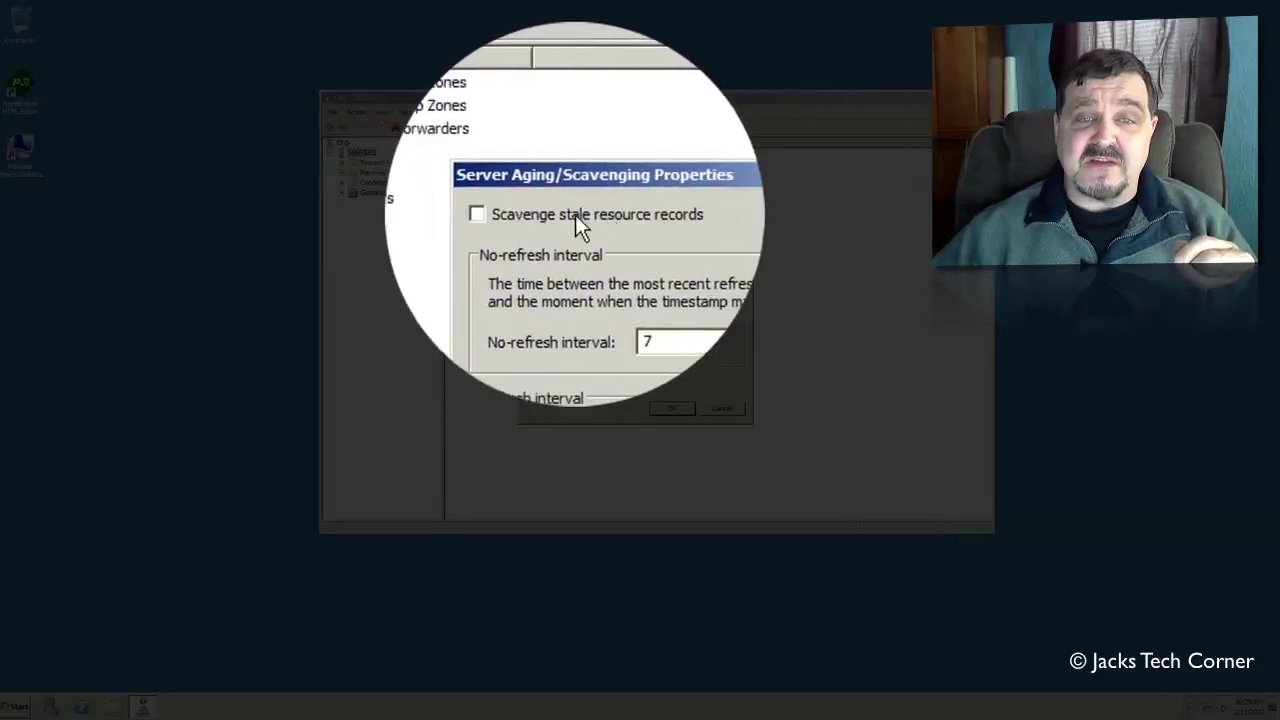
click(586, 214)
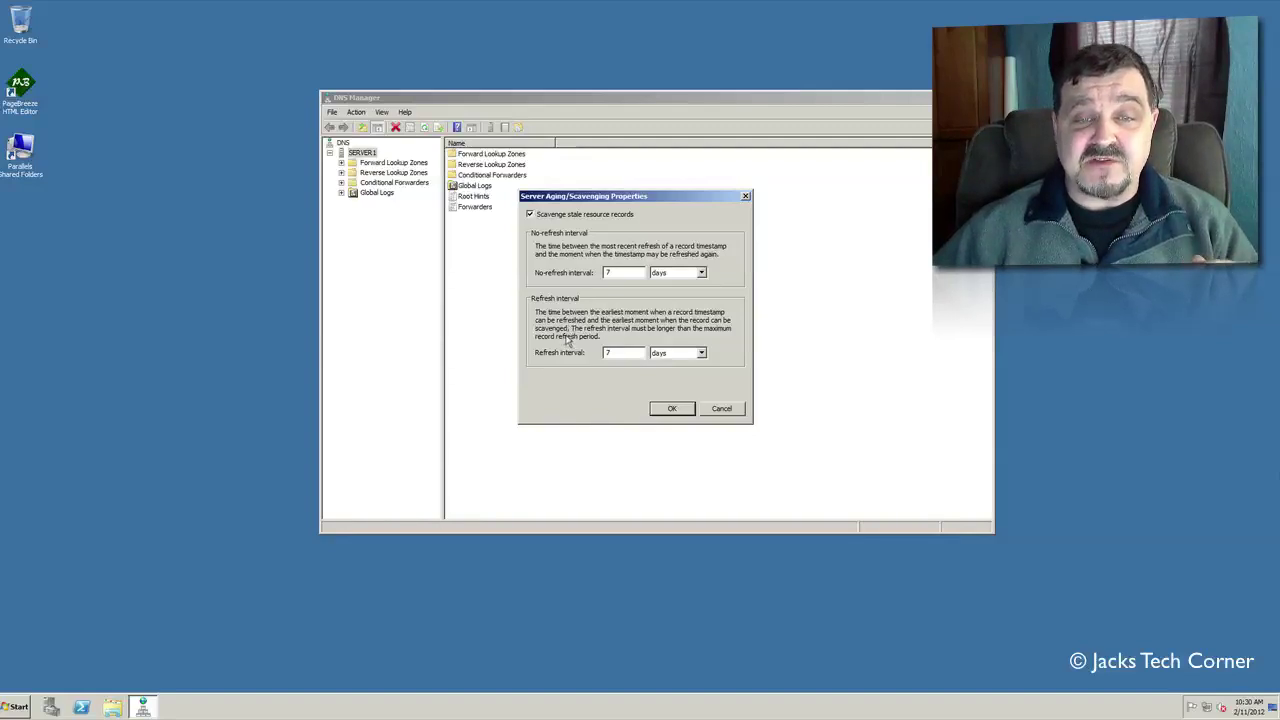
Keep both no-refresh and refresh intervals at 7 days, then apply and confirm scavenging.
click(702, 355)
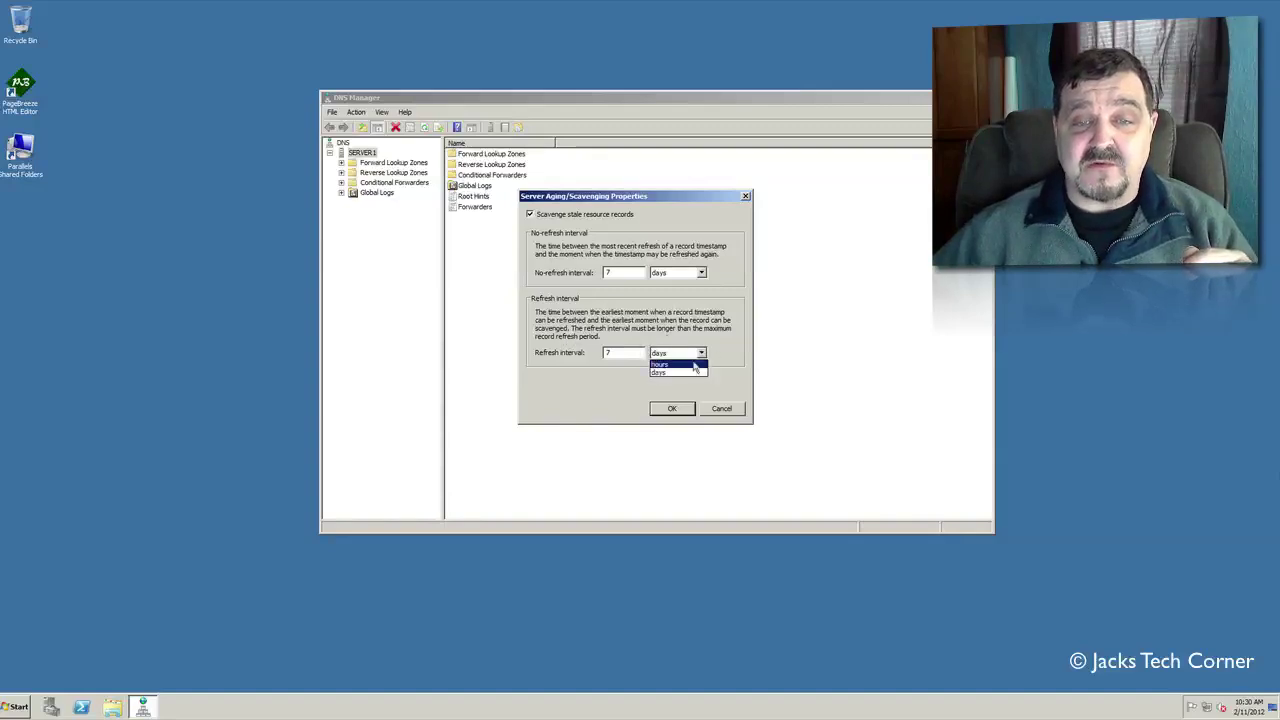
click(695, 364)
click(701, 354)
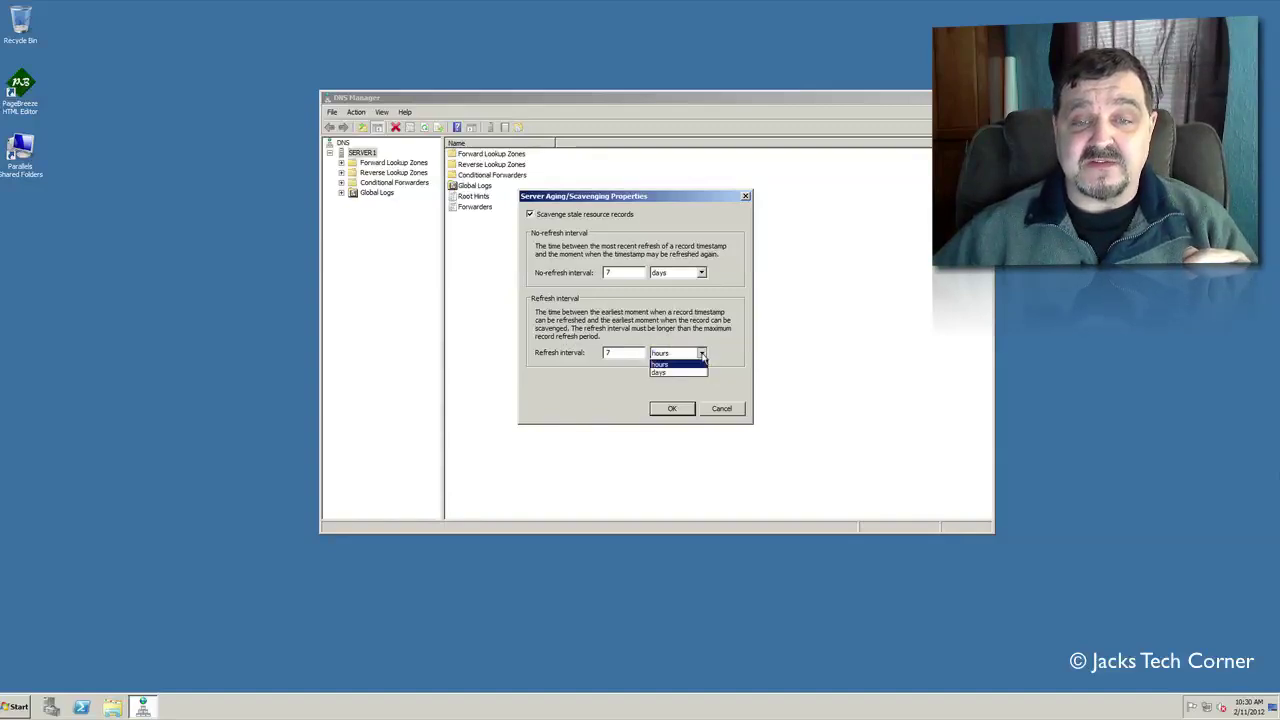
click(695, 375)
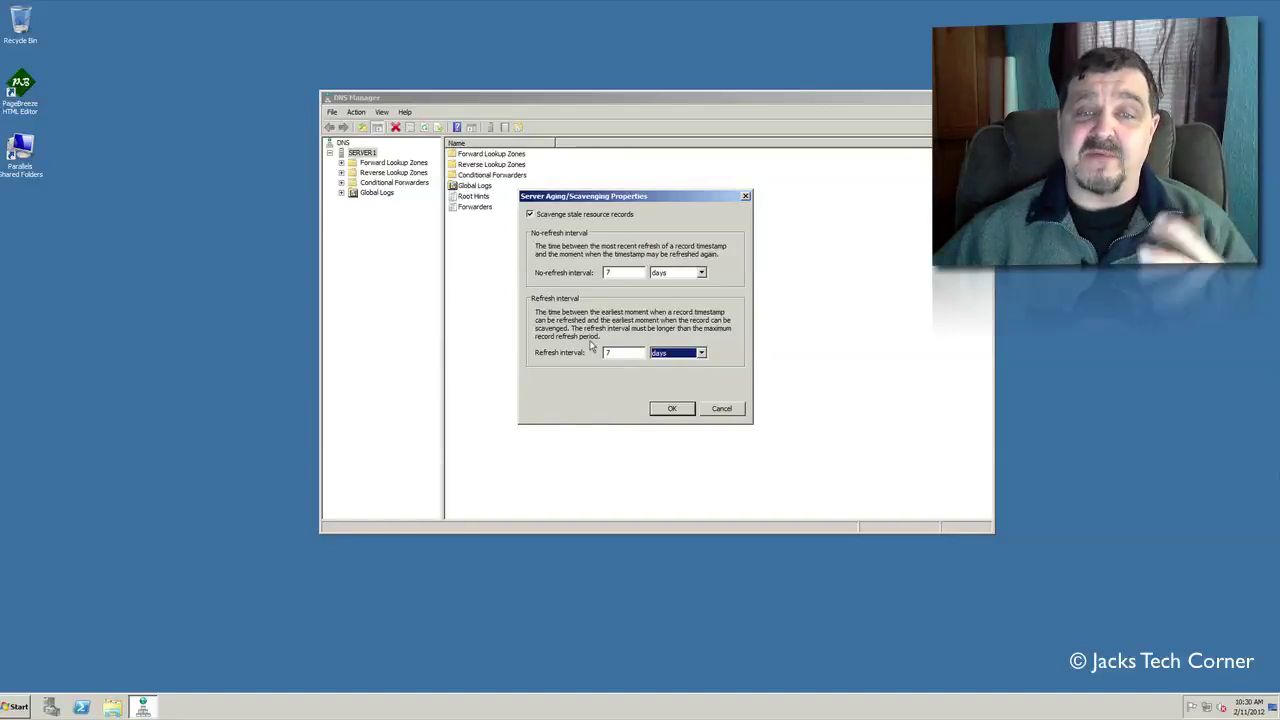
click(672, 409)
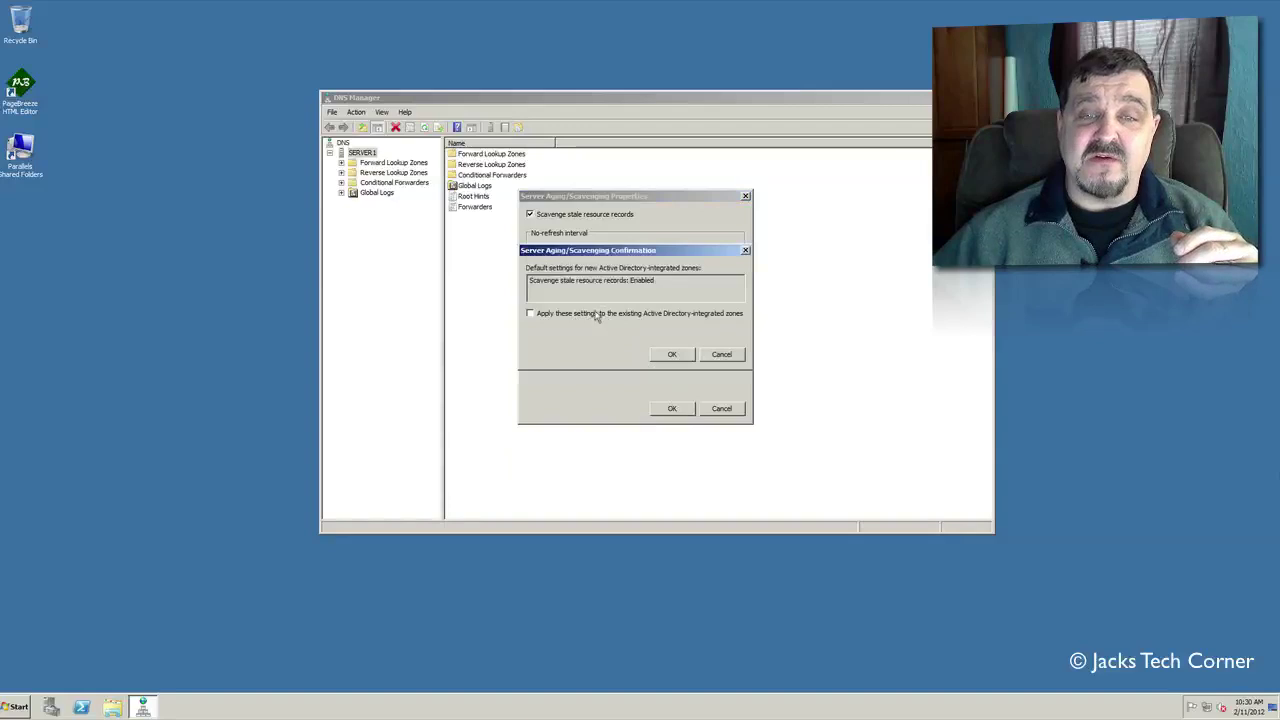
click(671, 355)
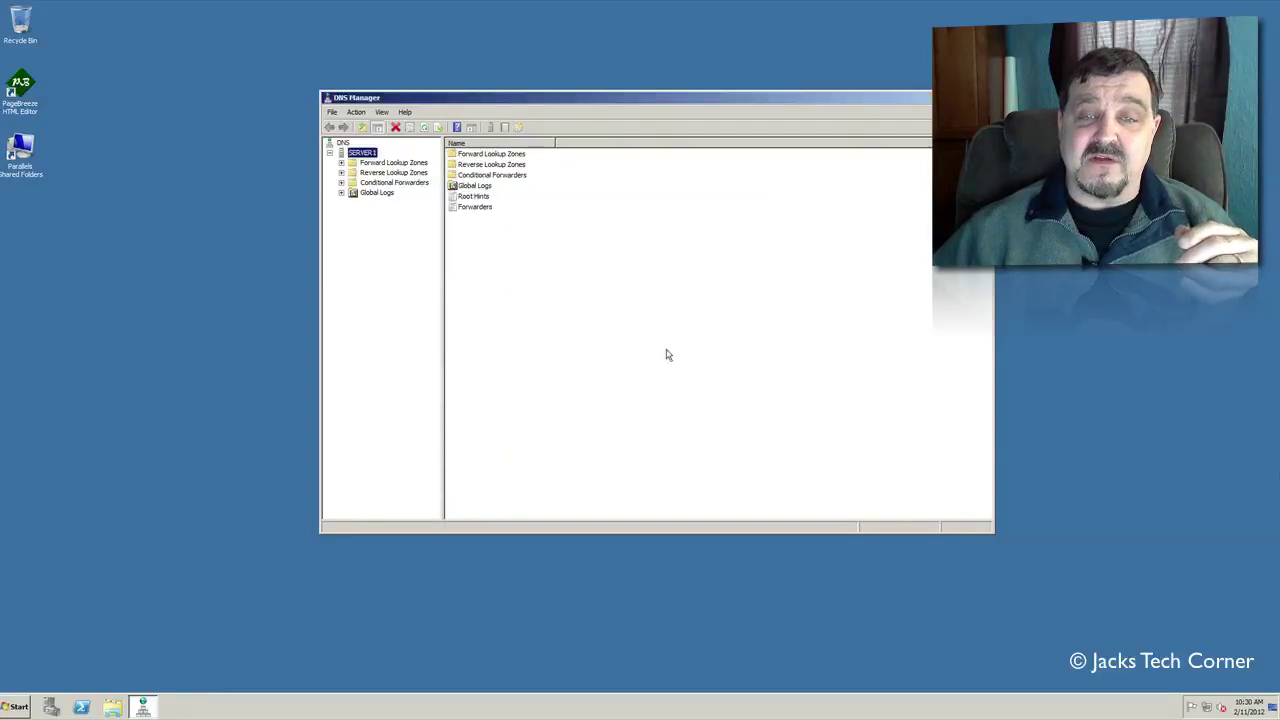